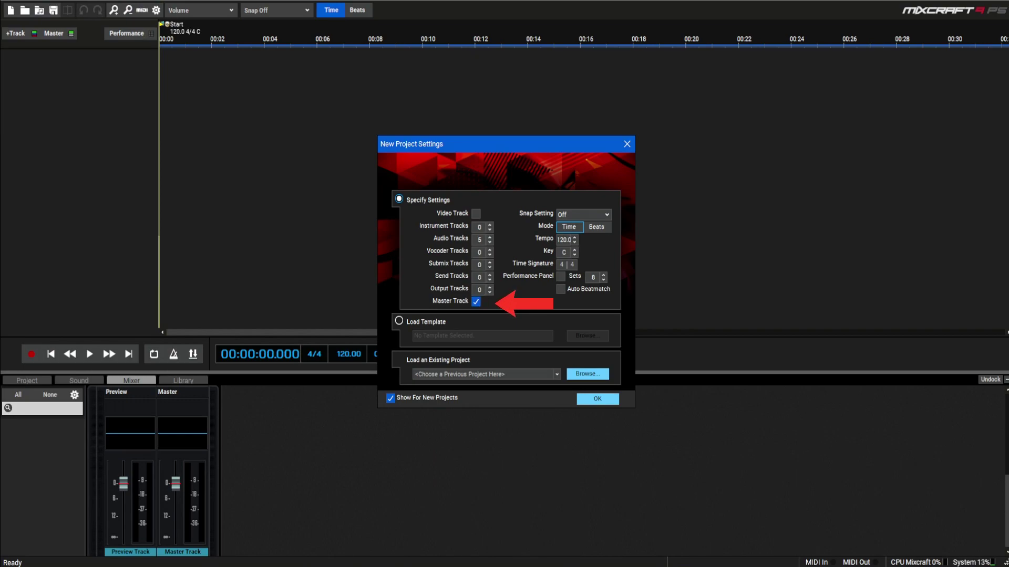
Create a project with five audio tracks and a master track, and load the "master track" effect chain with Classic Master Limiter at Master CD.
key(Return)
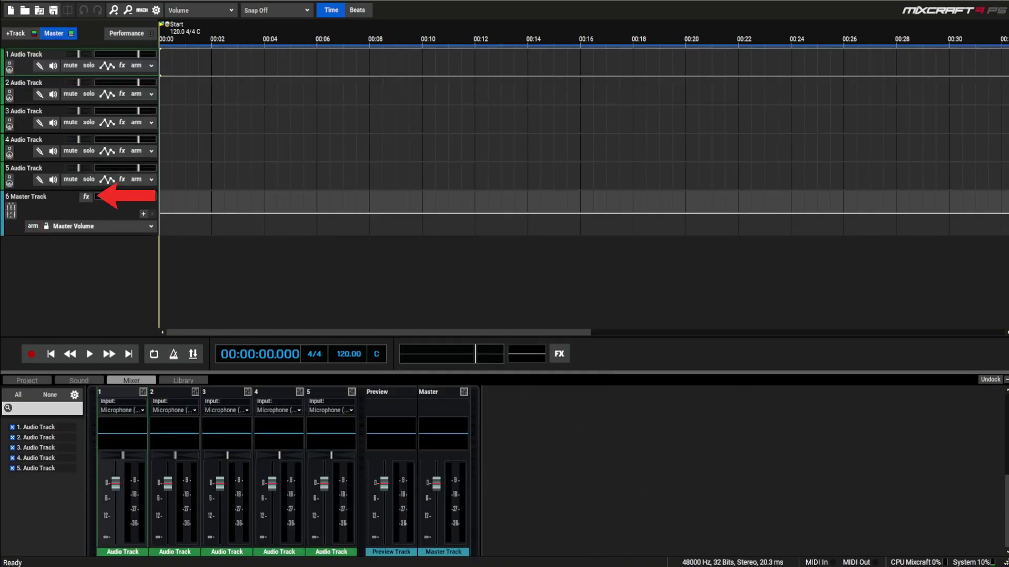
click(87, 196)
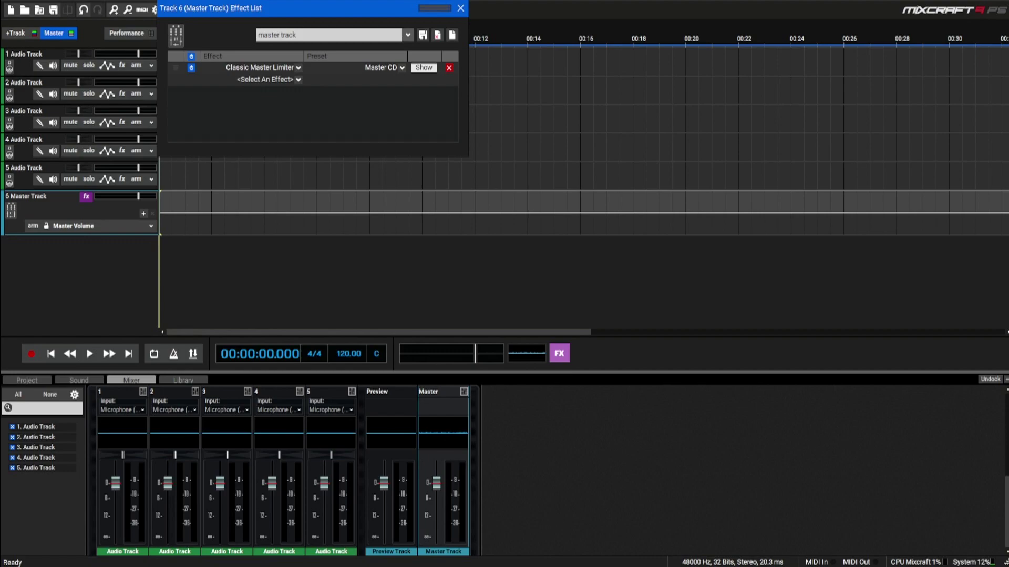
click(460, 8)
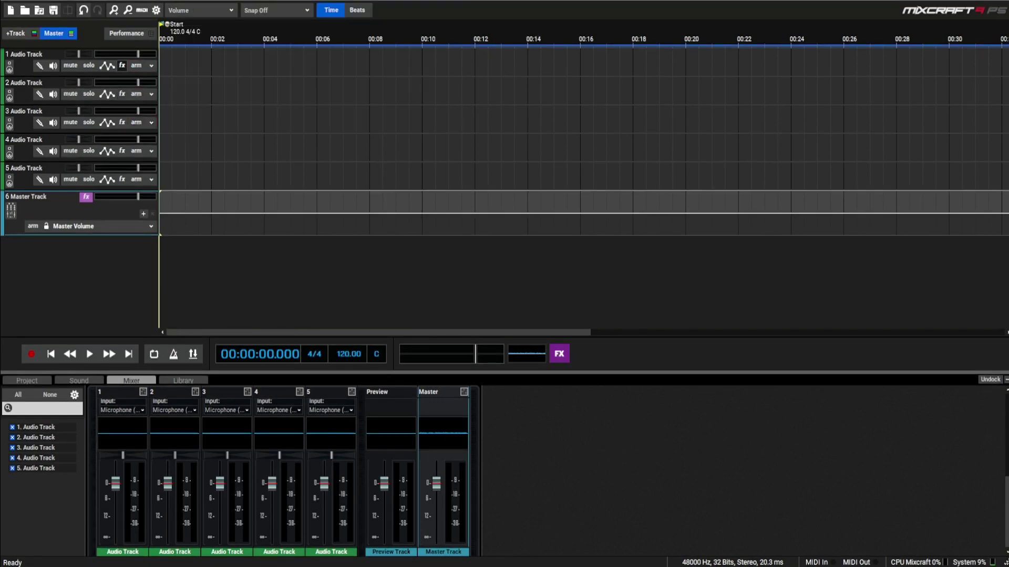
Load effect chain 11 on audio track 1 and review its Acoustica EQ and Classic EQ settings.
click(122, 65)
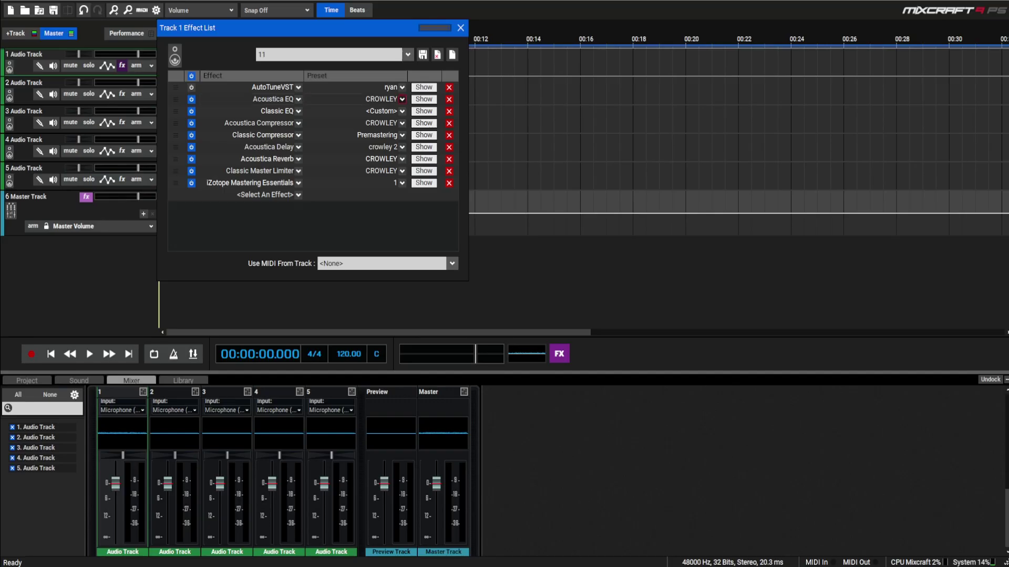
click(423, 99)
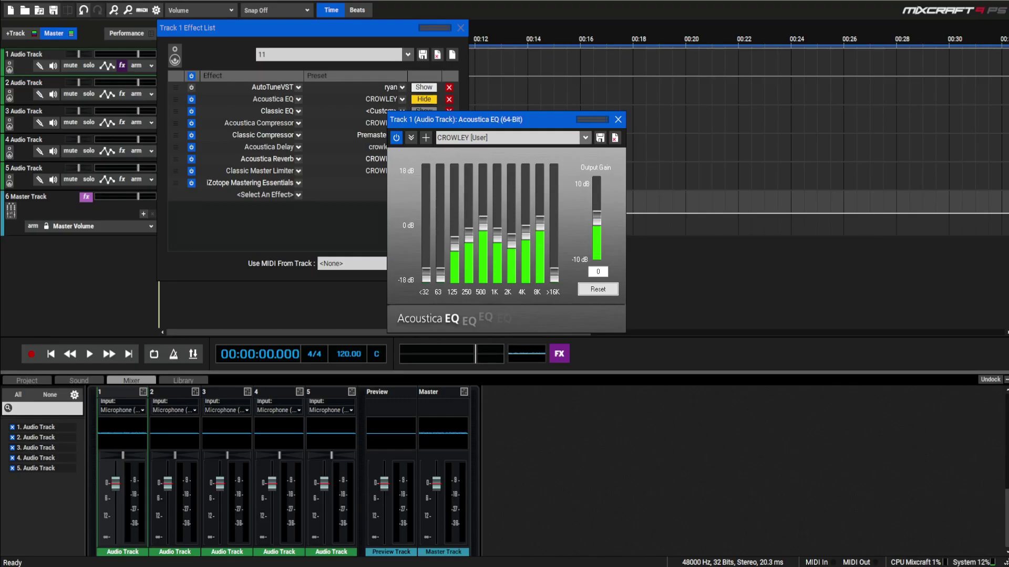
click(618, 119)
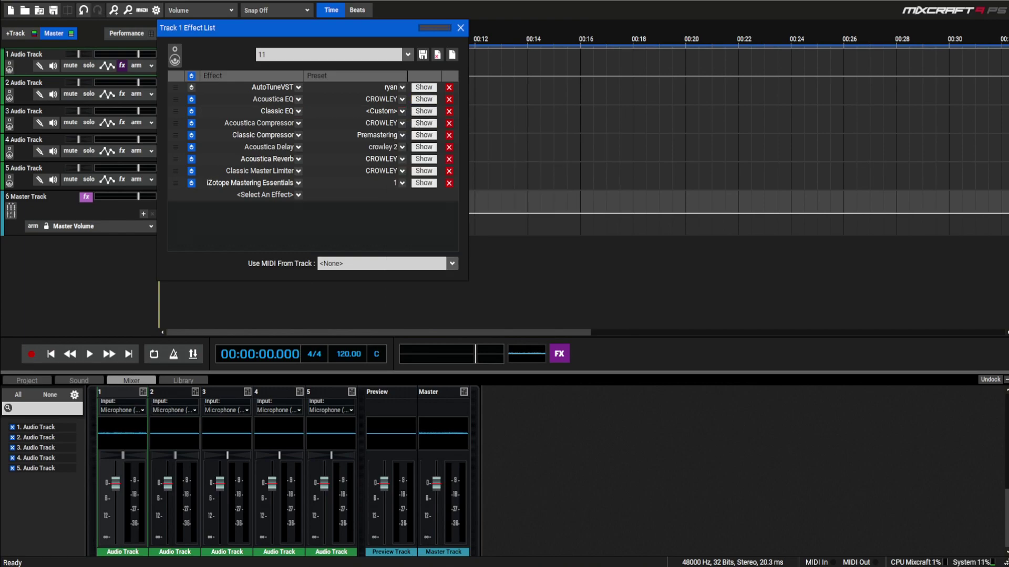
click(424, 110)
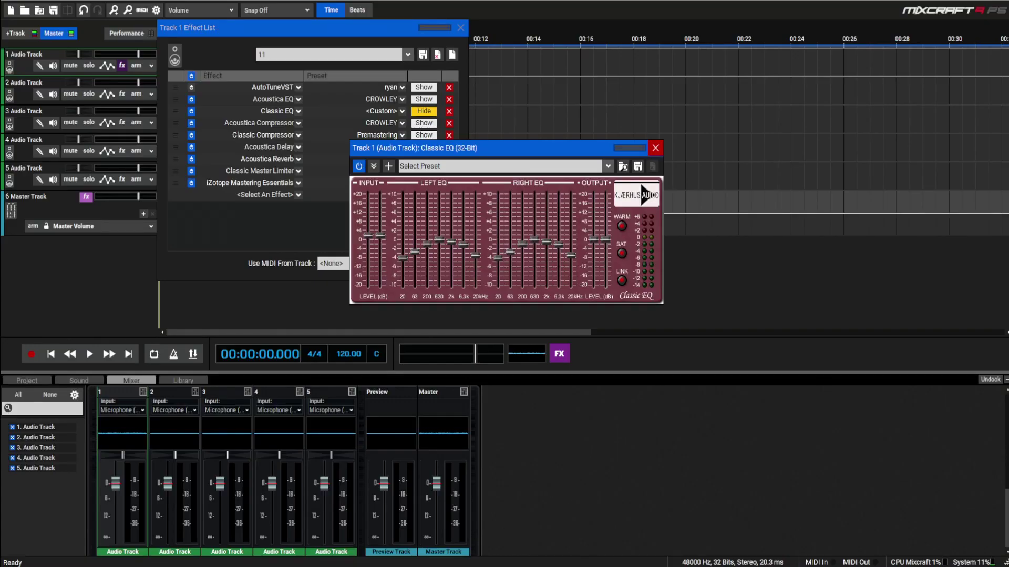
click(654, 145)
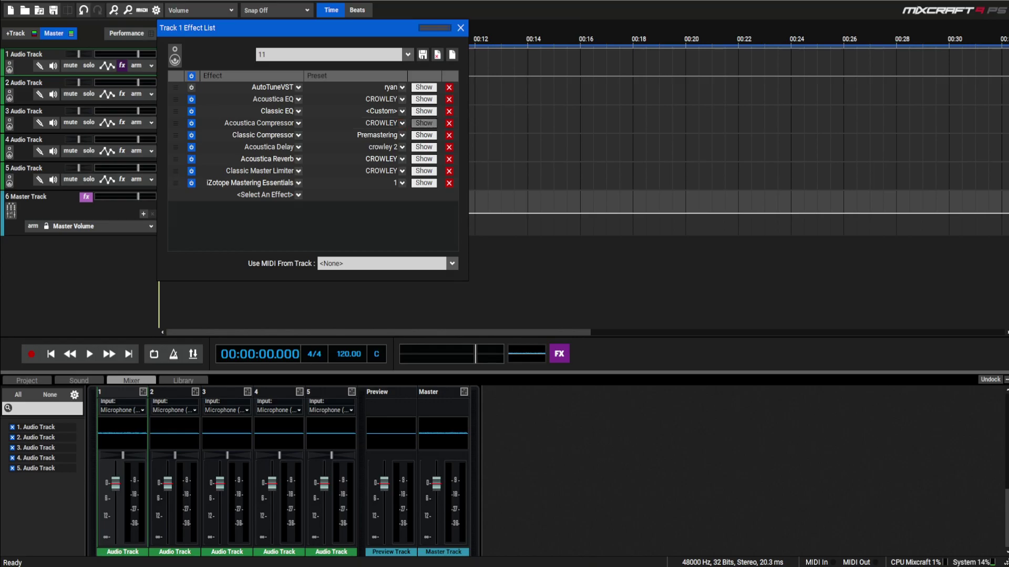
Examine the compressor, delay, reverb and Classic Master Limiter settings in track 1's effect chain.
click(423, 123)
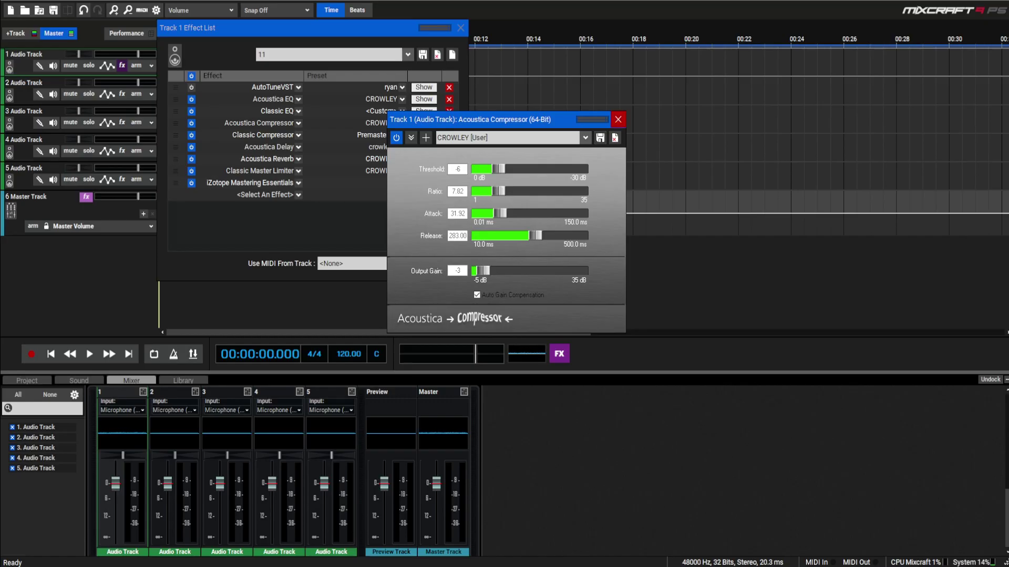
click(984, 15)
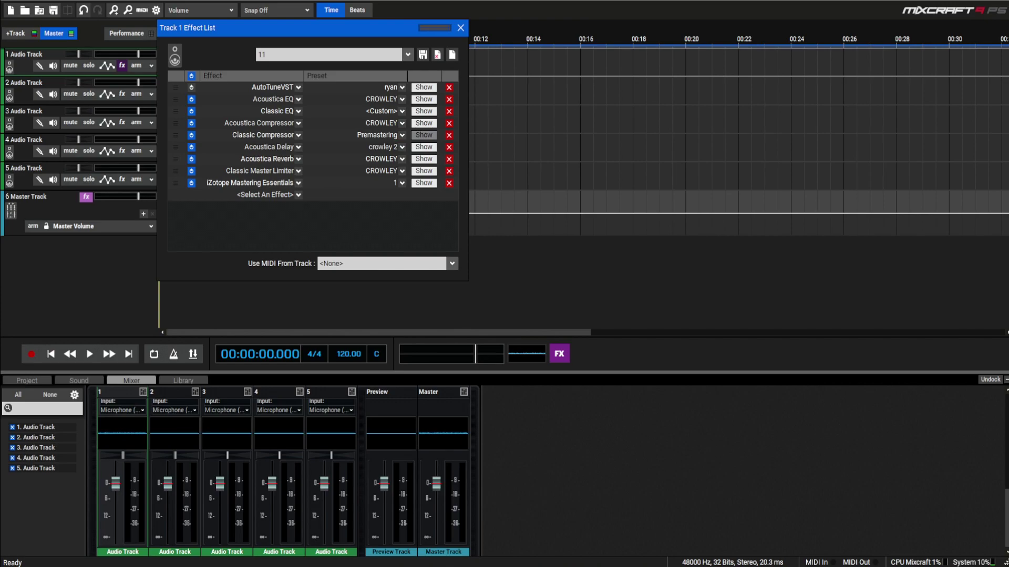
click(402, 135)
click(402, 135)
click(402, 135)
click(424, 147)
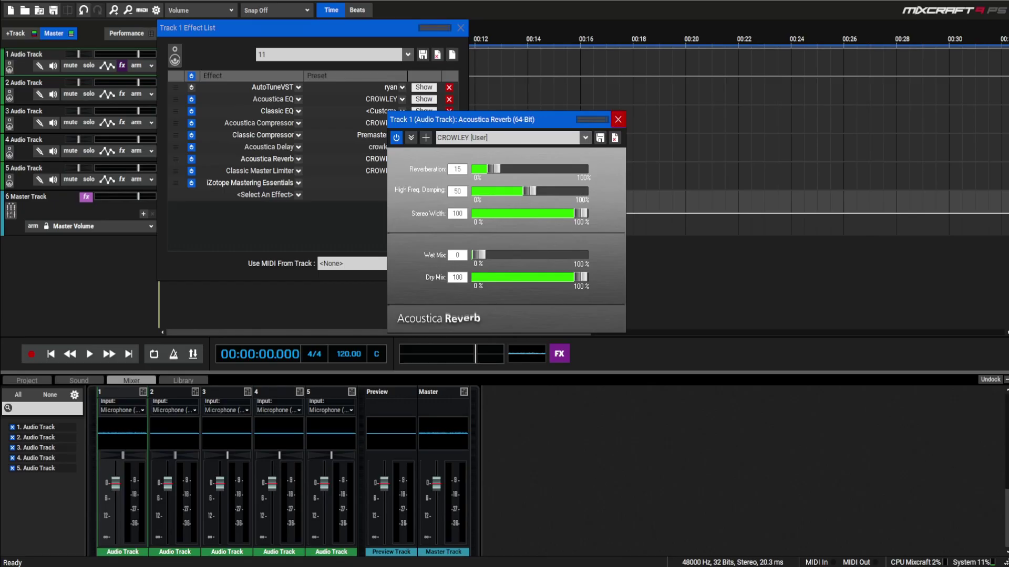
click(618, 119)
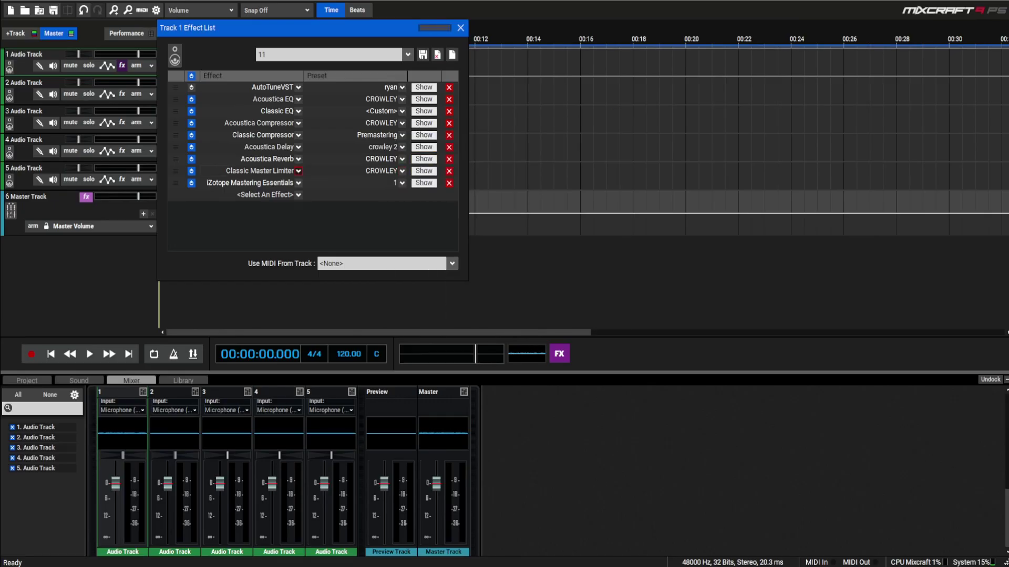
click(424, 170)
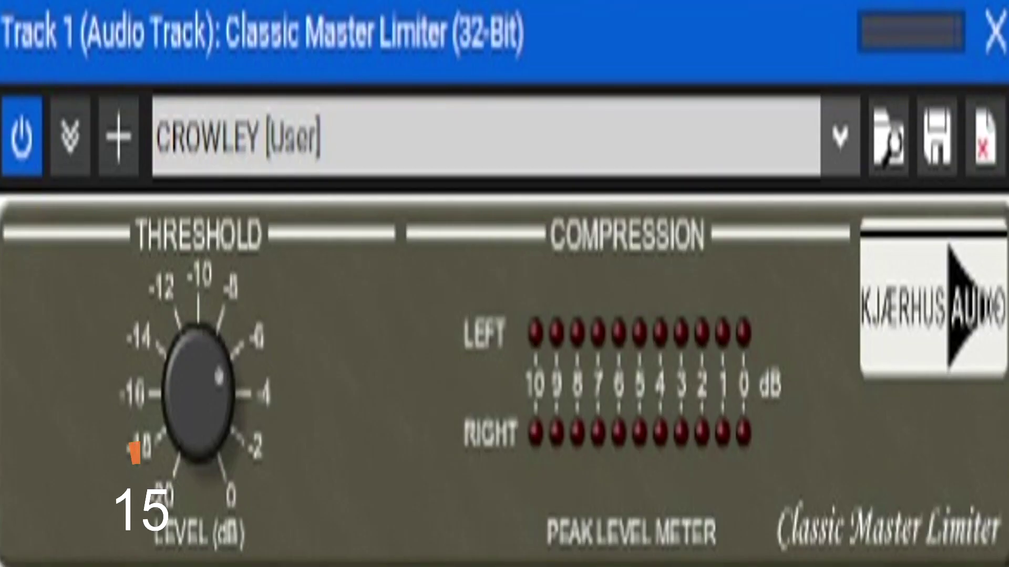
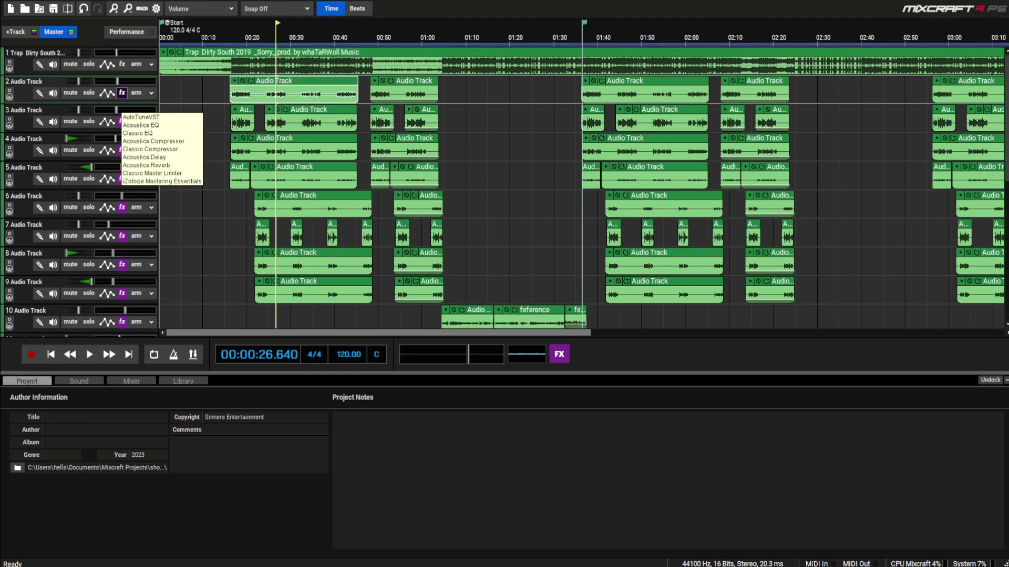
Inspect track 2's AutoTuneVST settings and the Melodyne pitch correction options for its vocal clip.
click(122, 92)
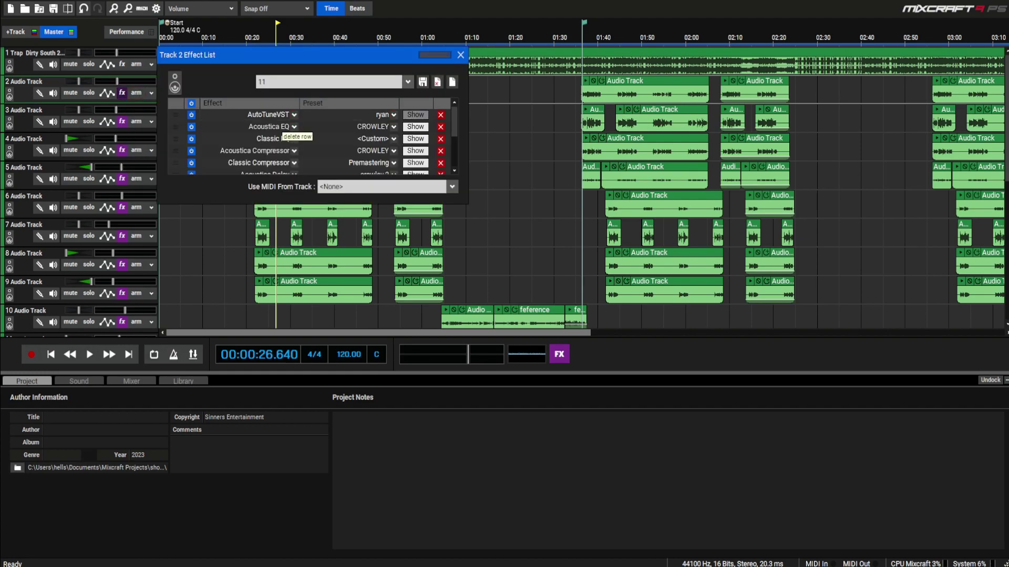
click(415, 115)
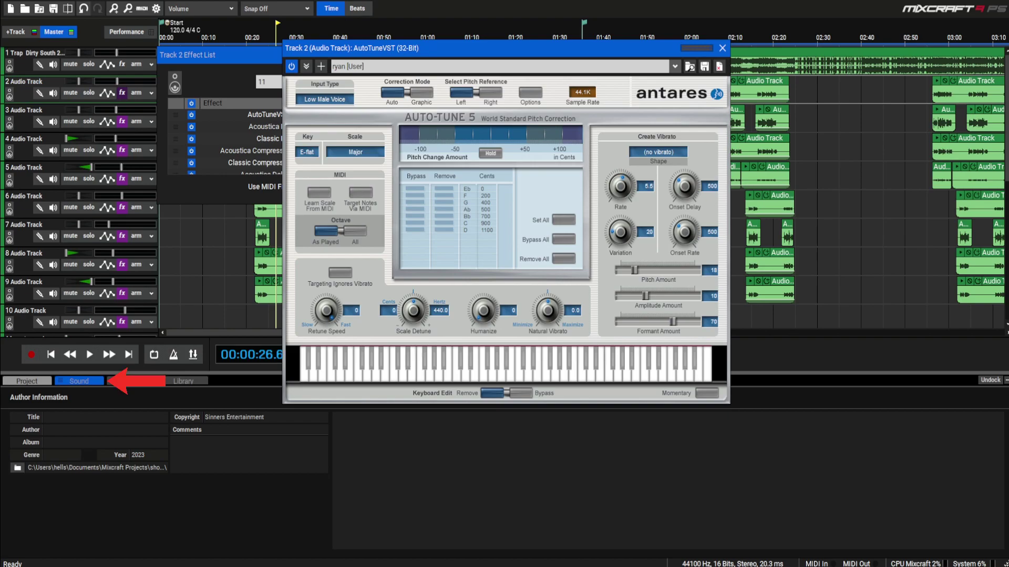
click(79, 381)
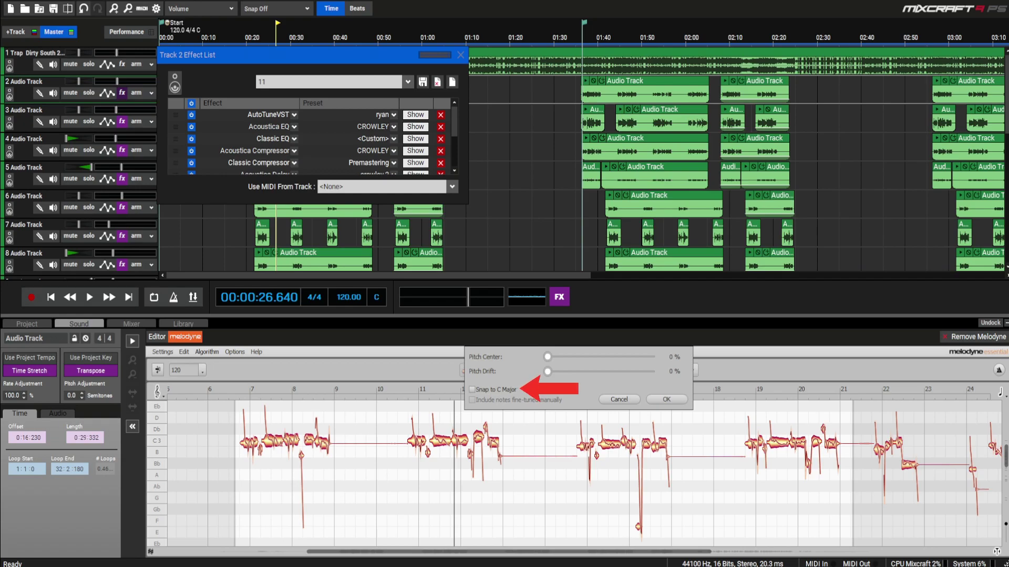
key(Escape)
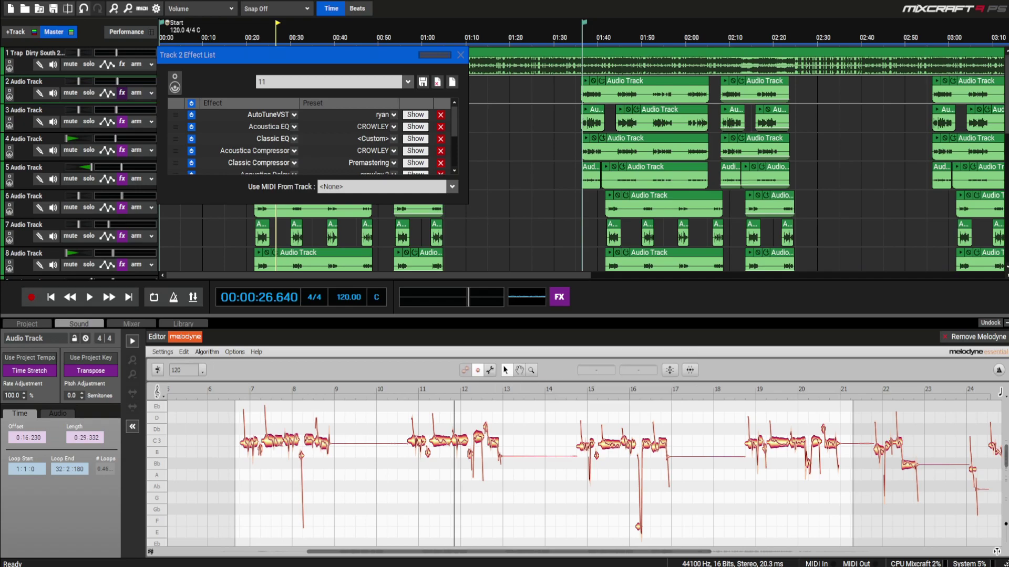
key(Escape)
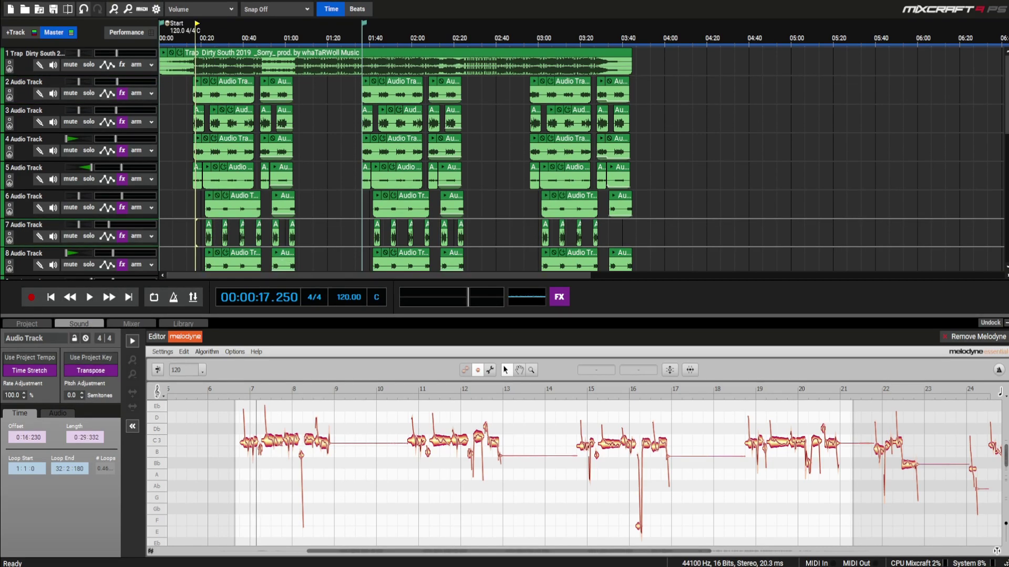
click(156, 336)
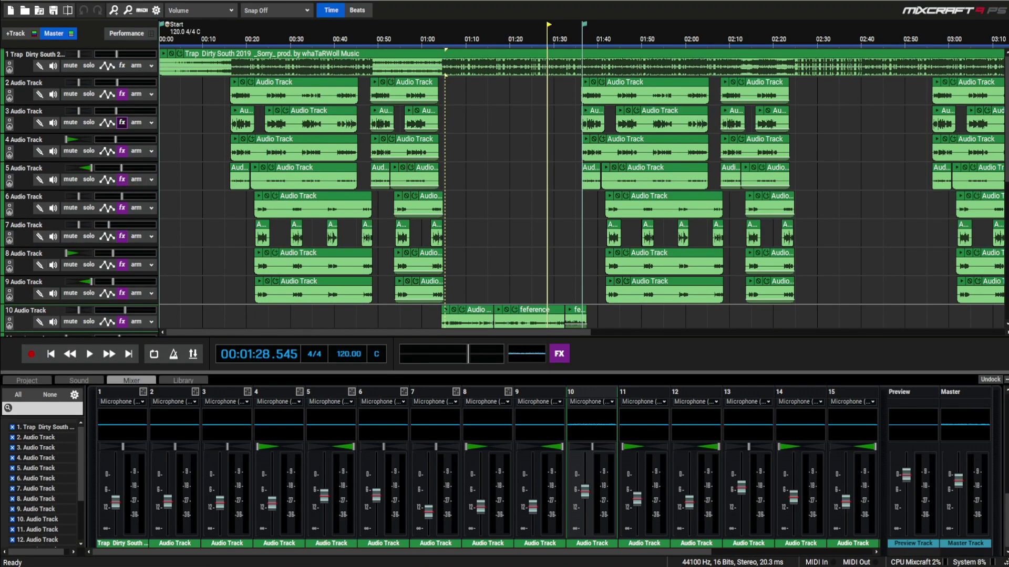
Check the AutoTuneVST key and scale settings on track 3 and close its effect list.
click(122, 123)
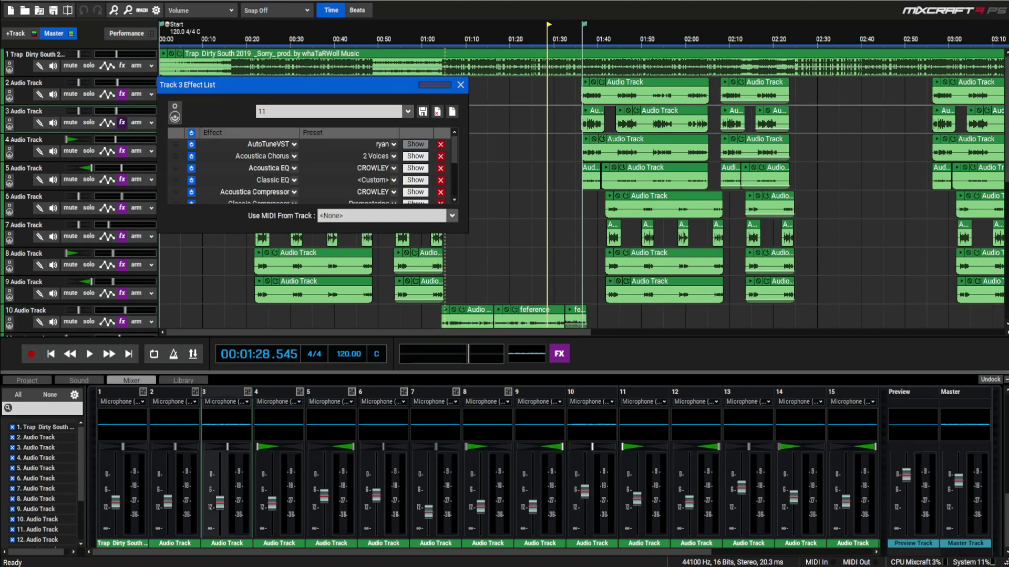
click(415, 144)
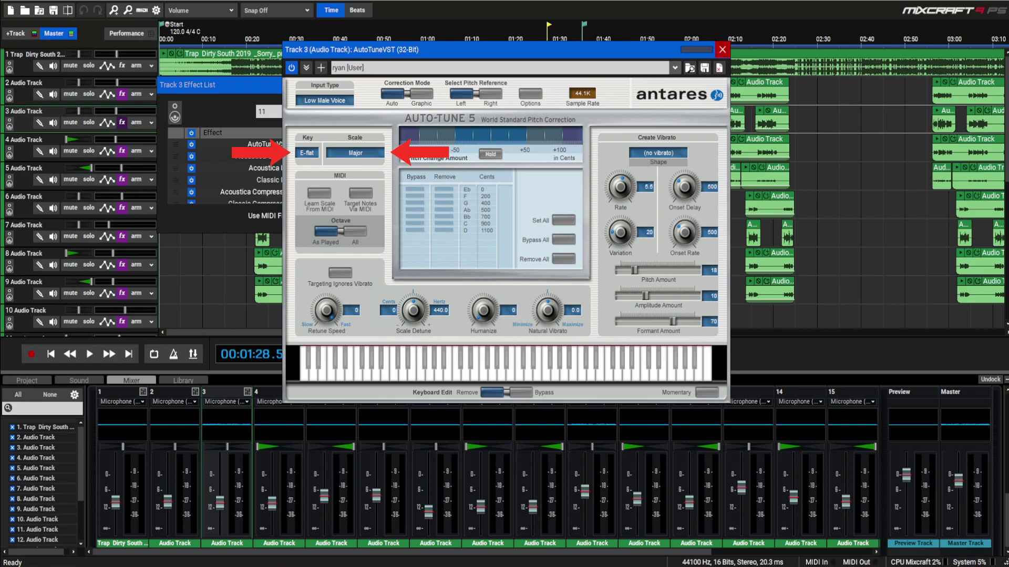
click(722, 49)
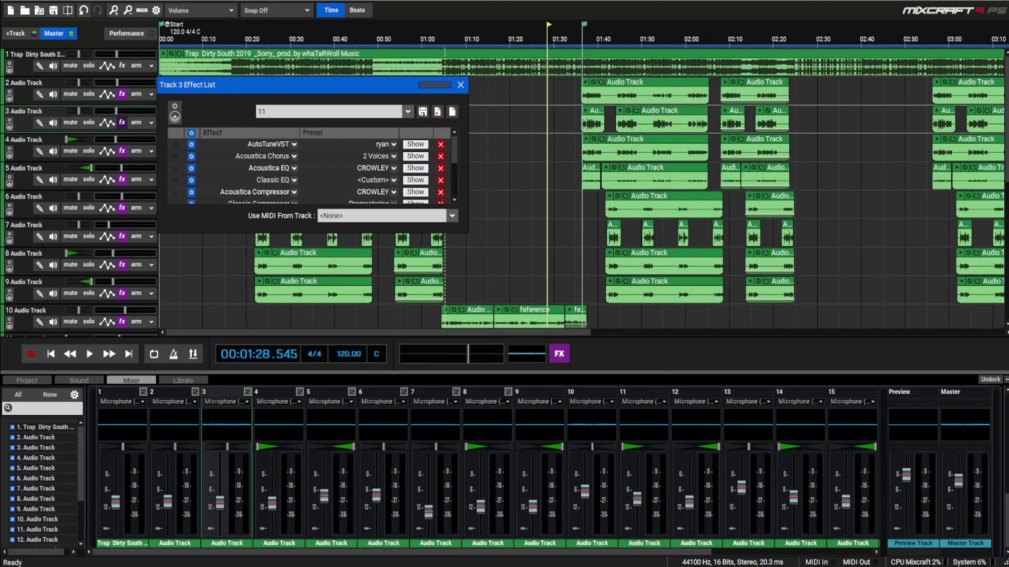
click(461, 85)
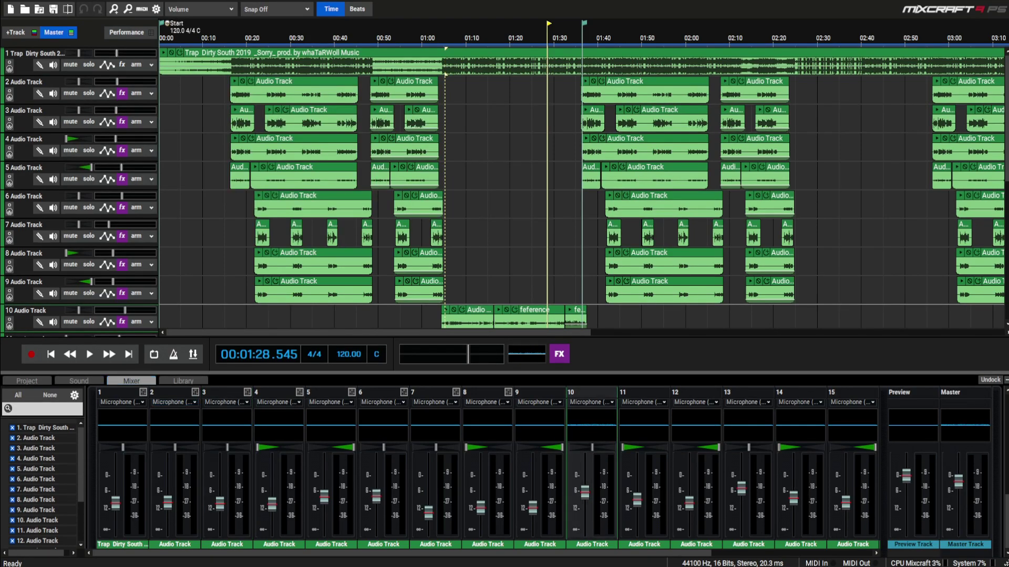
Review the tracks' Hi, Mid and Lo EQ settings in the mixer and the panning of tracks 3 to 5.
scroll(544, 470, up, 5)
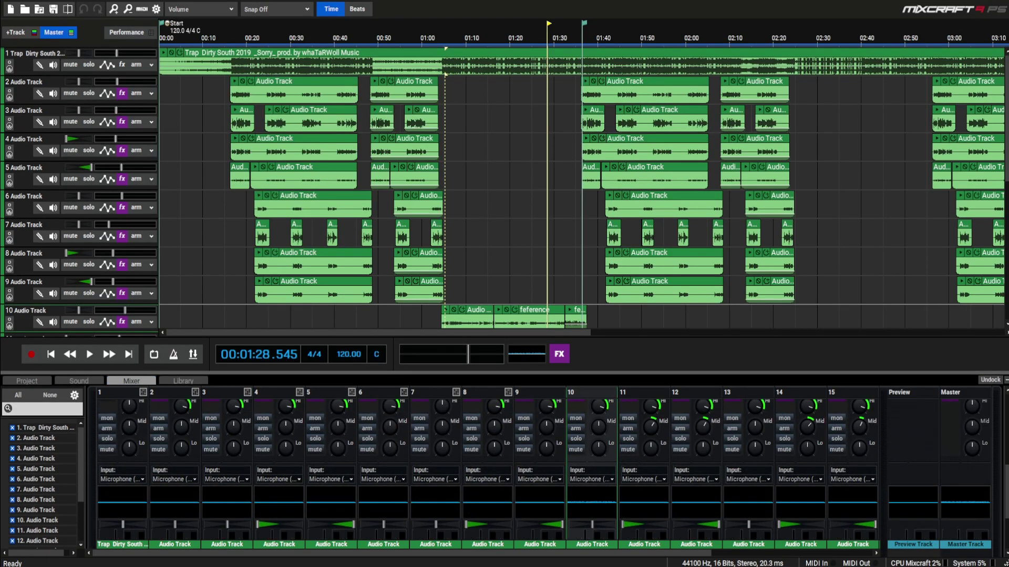
scroll(544, 469, up, 2)
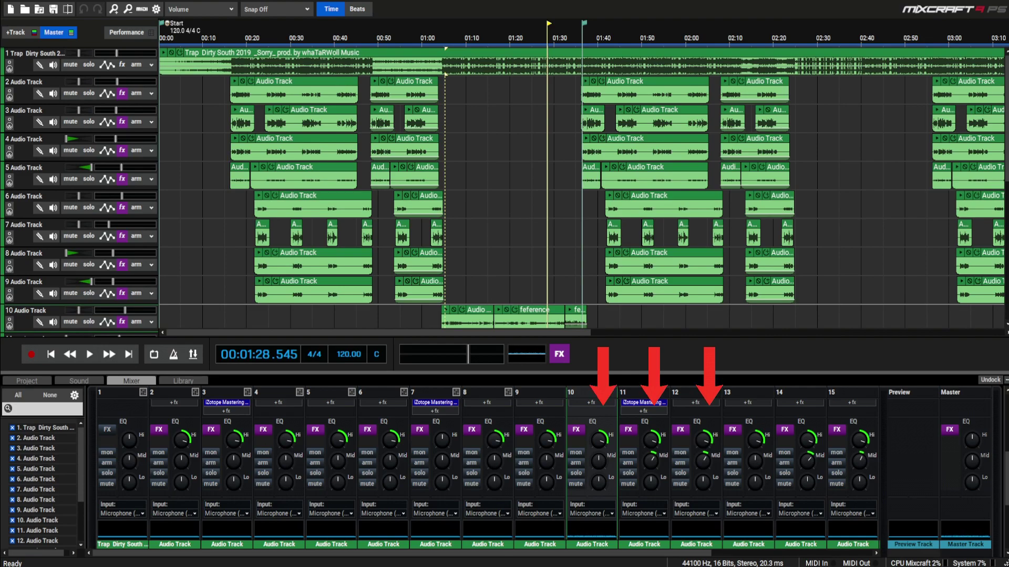
mouse_move(704, 479)
mouse_move(704, 461)
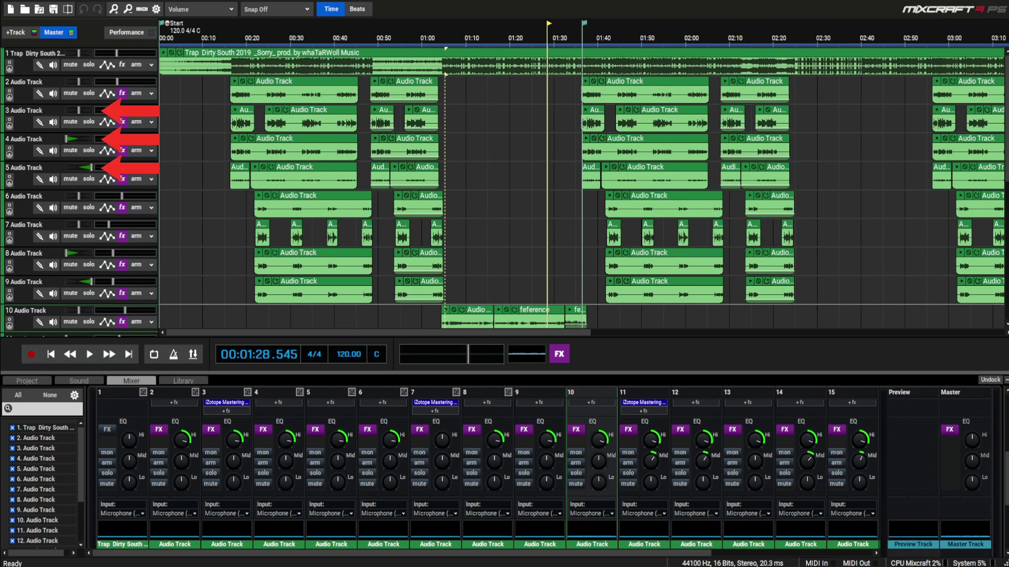
mouse_move(92, 168)
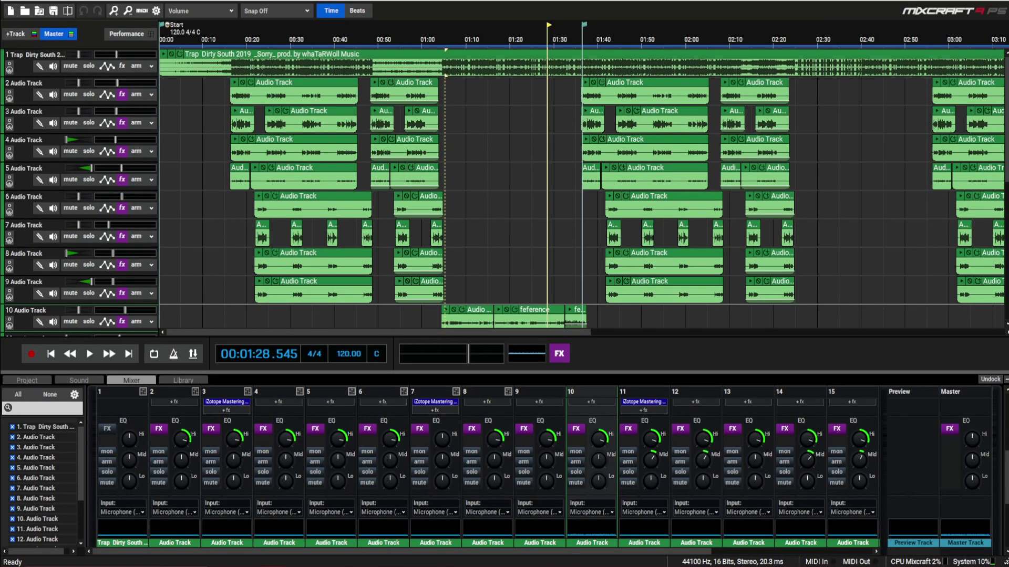
View the options for mixing the project down to a WAV file and close them without saving.
key(alt+f)
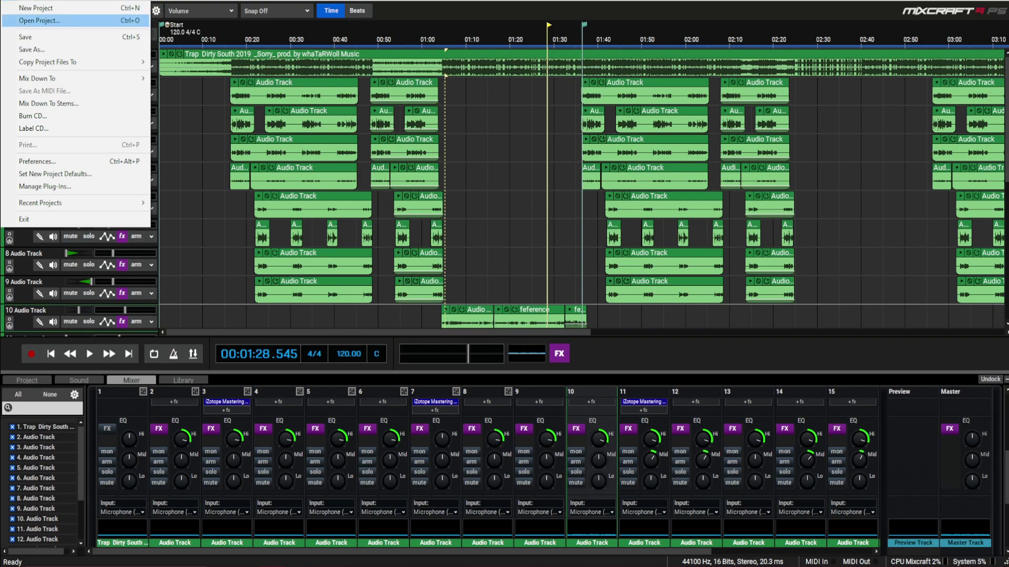
mouse_move(52, 78)
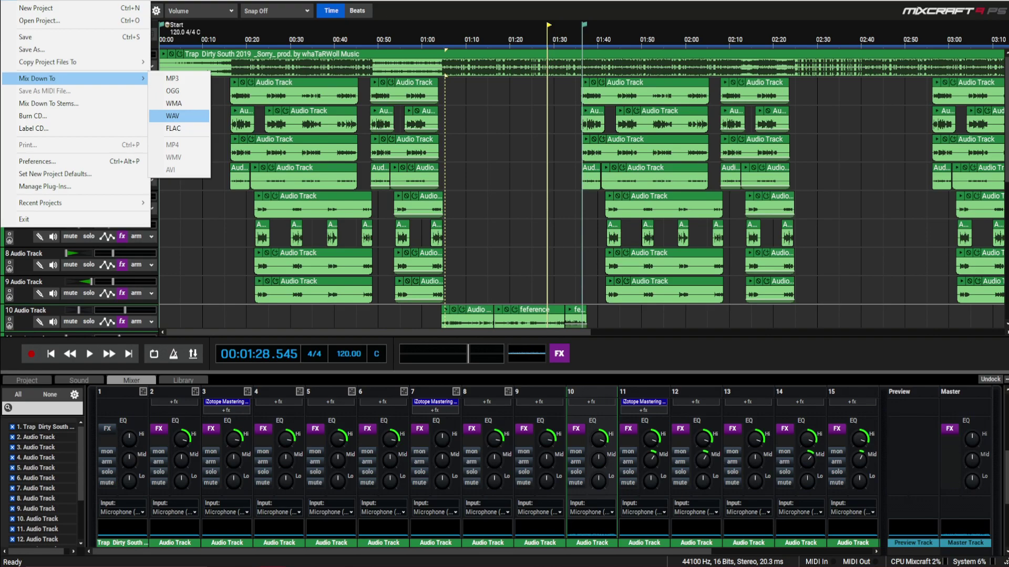
click(172, 115)
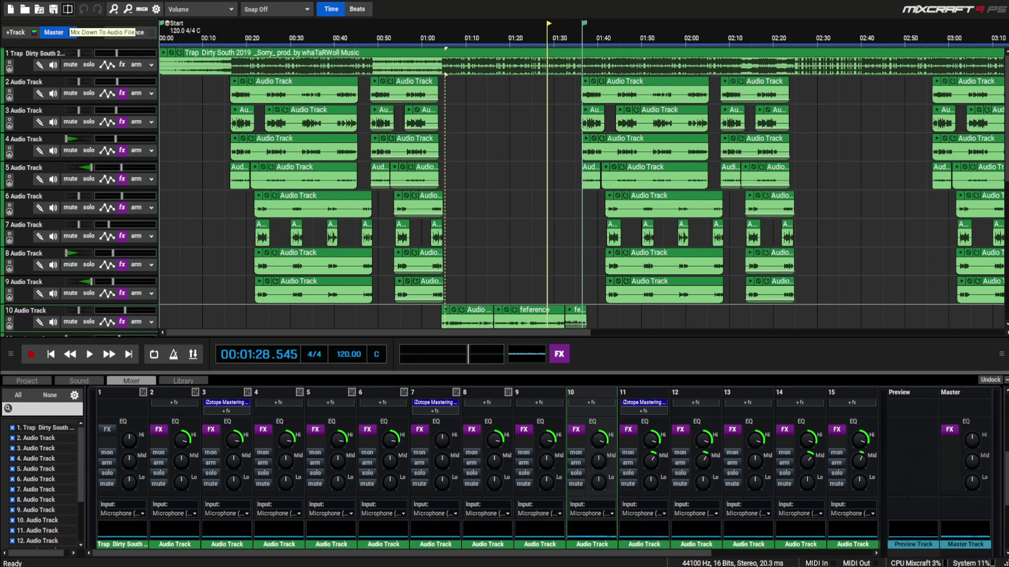
click(67, 8)
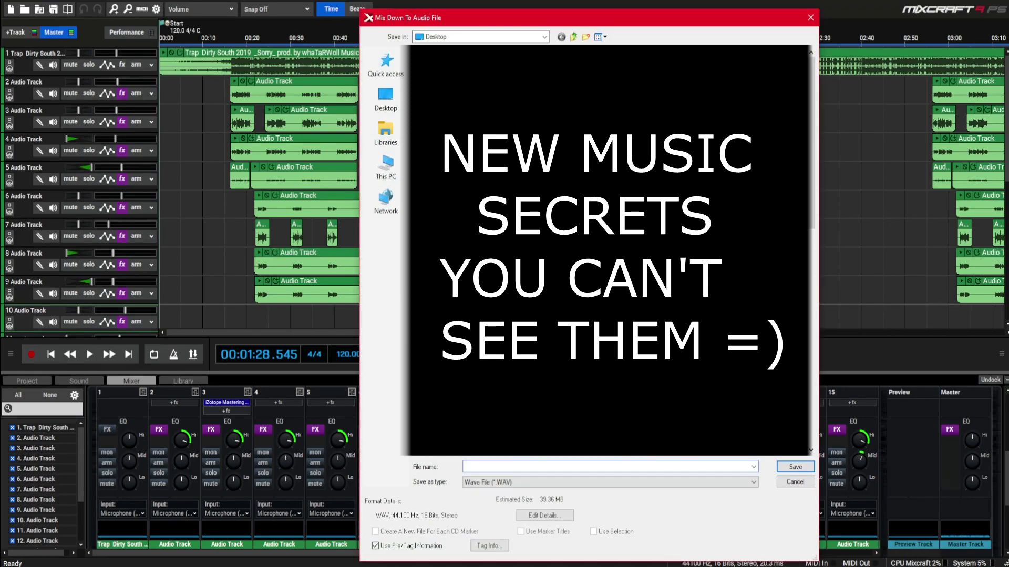
key(Escape)
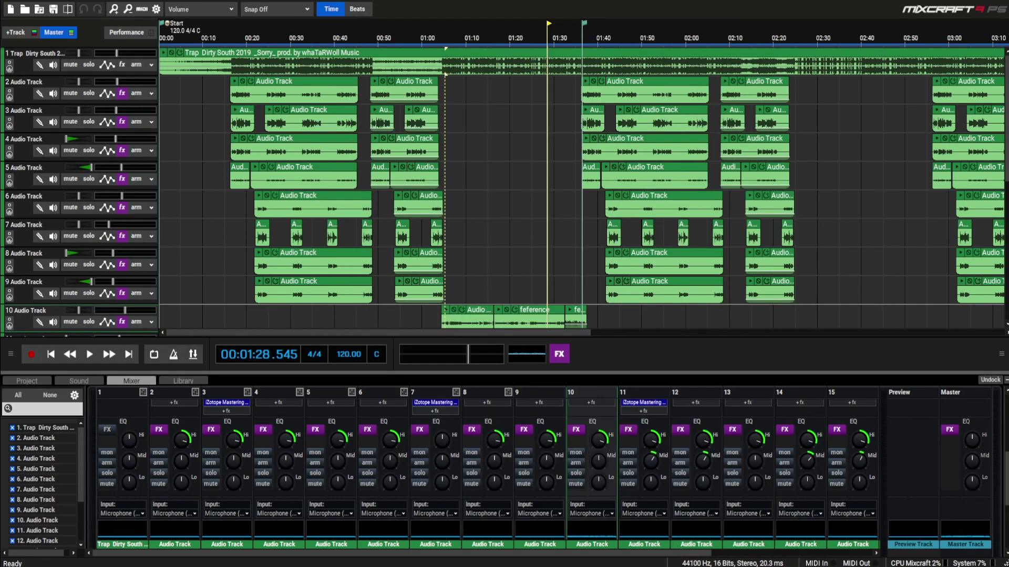